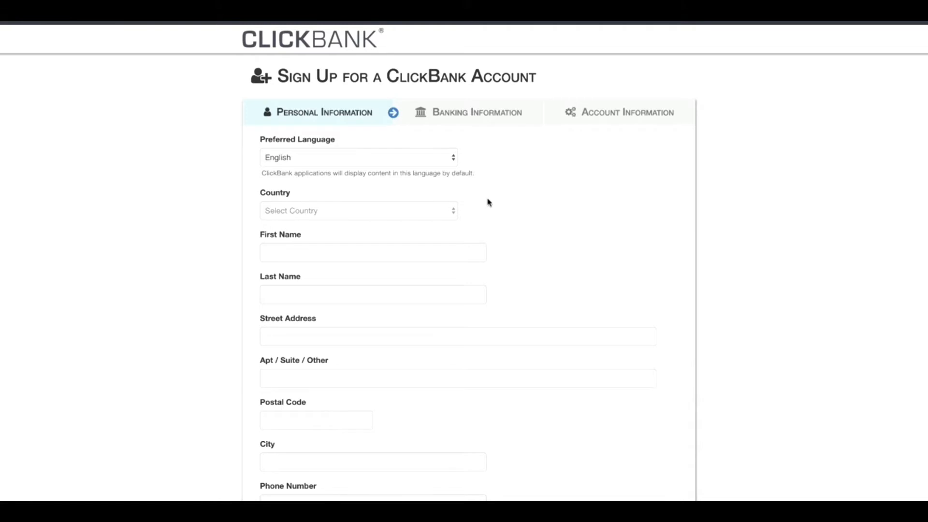
Review the Personal Information, Banking Information and Account Information stages of the ClickBank sign-up form.
left_click_drag(272, 119, 389, 127)
left_click(449, 120)
left_click(435, 112)
left_click(583, 111)
left_click_drag(583, 111, 647, 115)
left_click(646, 115)
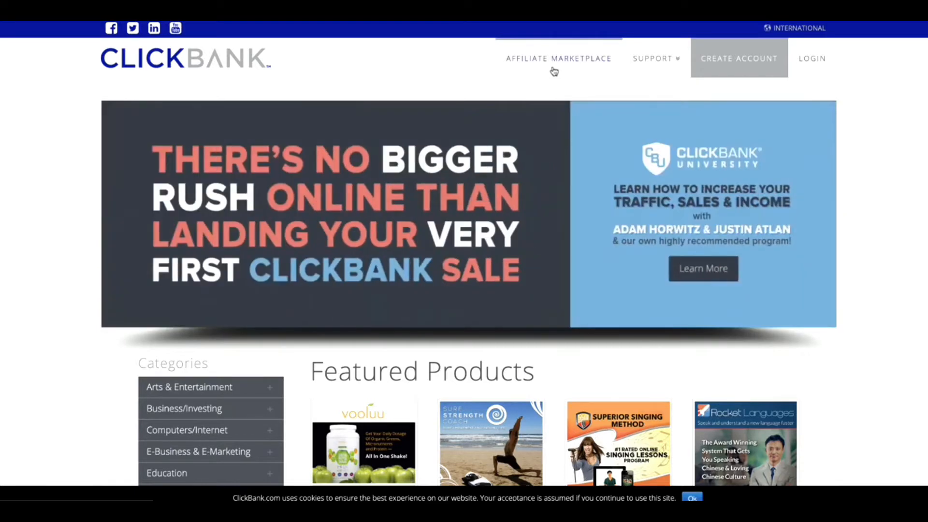
Open ClickBank's affiliate marketplace and look through its product categories.
left_click(554, 71)
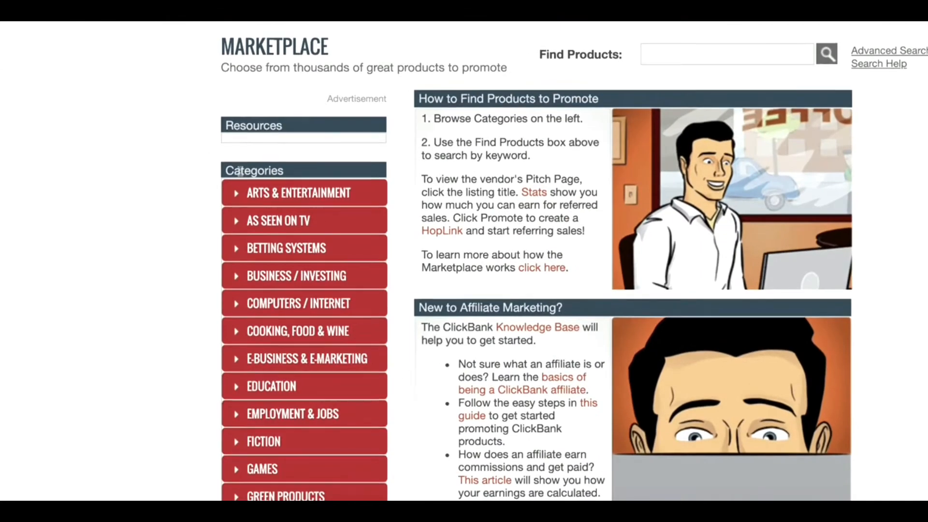
scroll(240, 171, "down", 4)
scroll(240, 172, "down", 2)
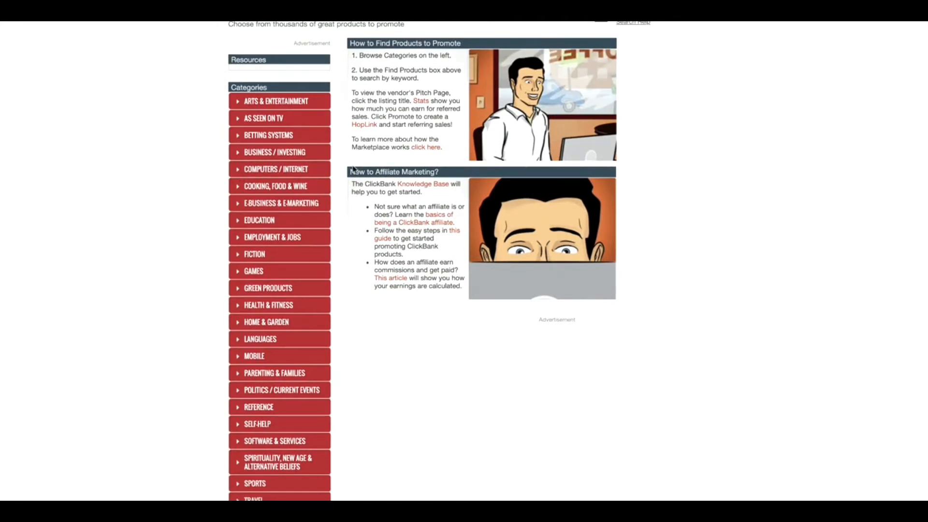
scroll(353, 170, "up", 2)
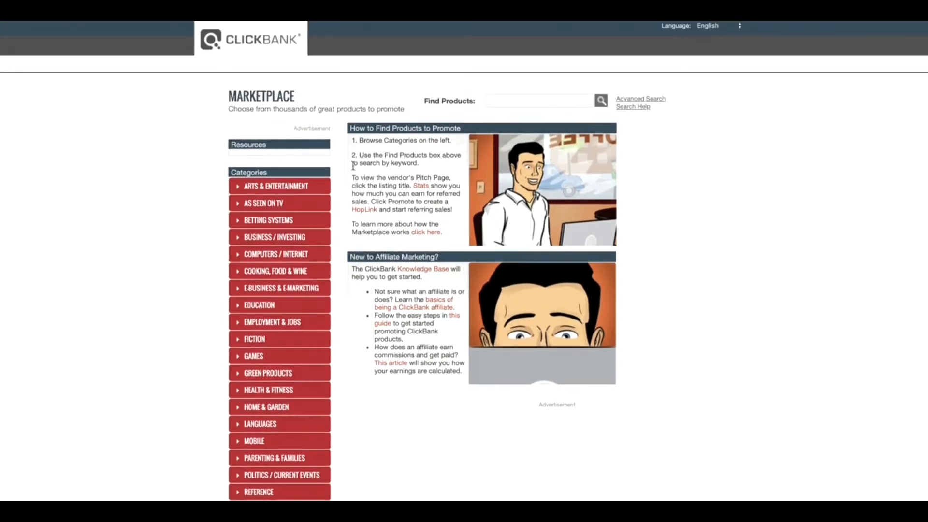
List all marketplace products with an empty search, open the Cinderella Solution sales page and pause its video.
left_click(601, 100)
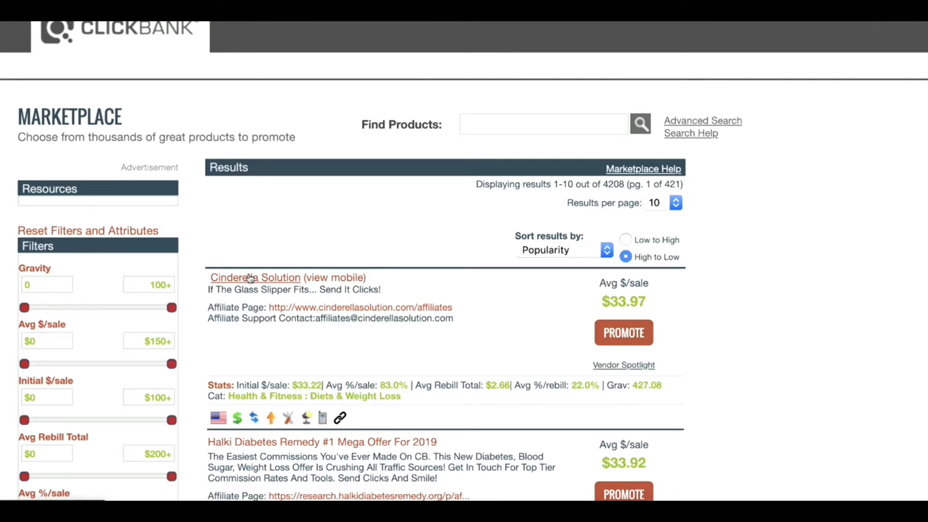
left_click(277, 280)
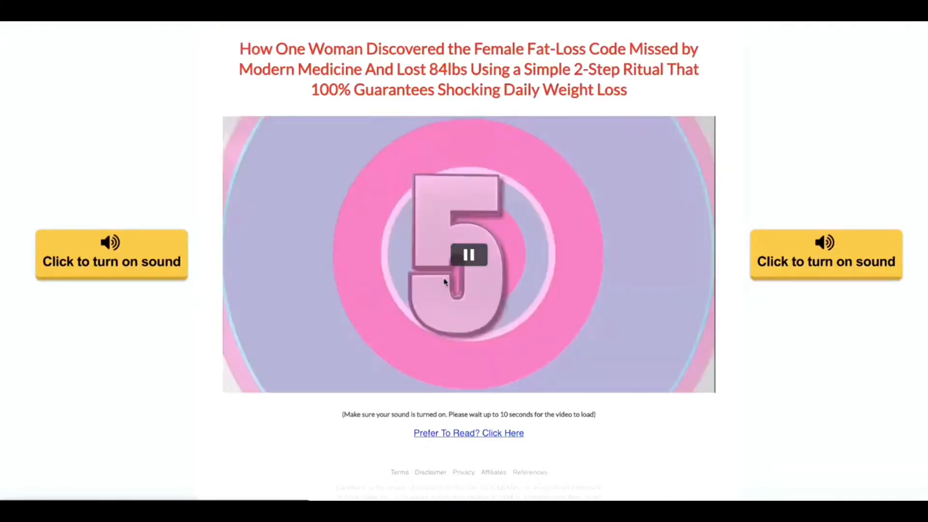
left_click(467, 271)
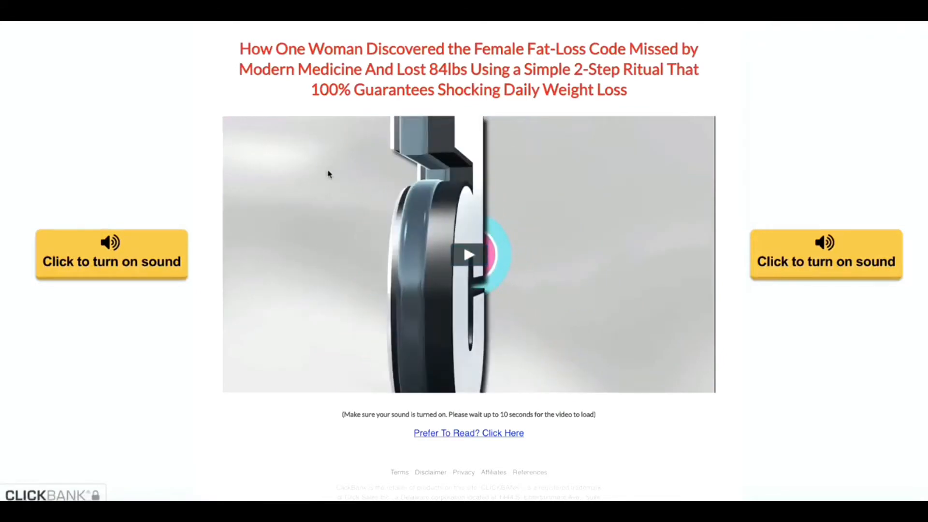
Examine the headline and layout of the Cinderella Solution sales page and dismiss its exit pop-up.
scroll(328, 174, "down", 1)
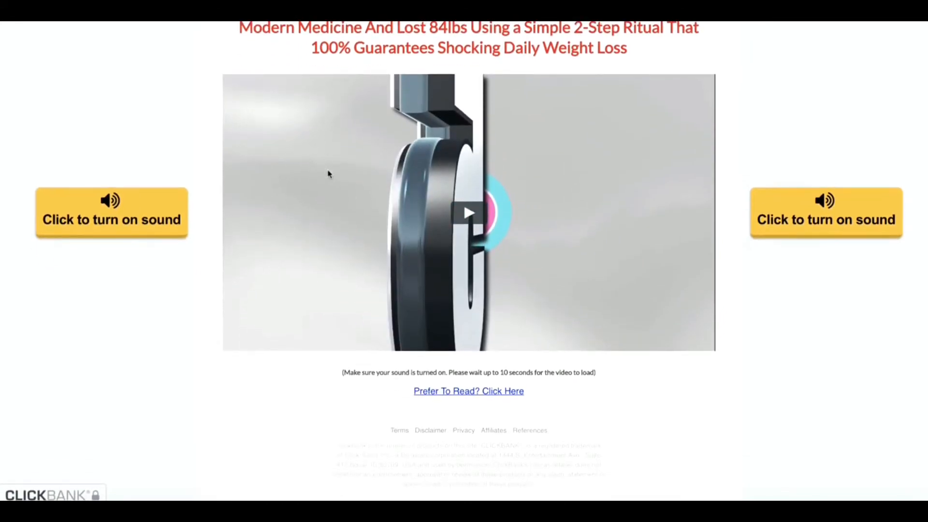
scroll(328, 174, "up", 1)
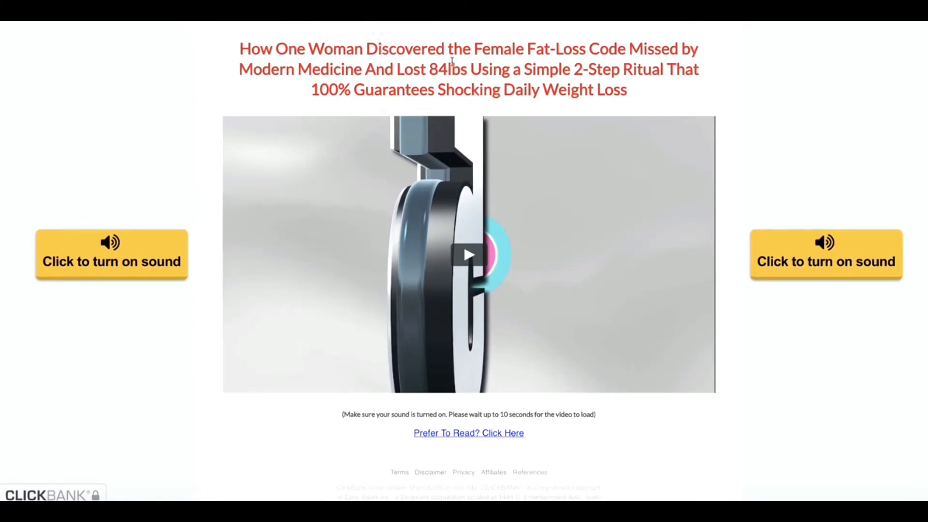
left_click_drag(240, 48, 590, 97)
left_click(590, 94)
left_click_drag(235, 54, 681, 83)
left_click(680, 83)
scroll(394, 154, "down", 1)
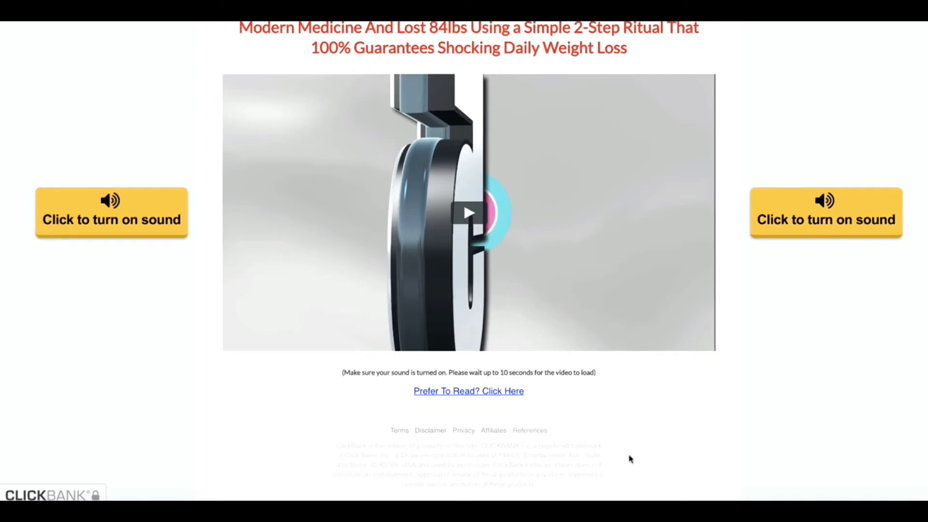
scroll(631, 458, "up", 1)
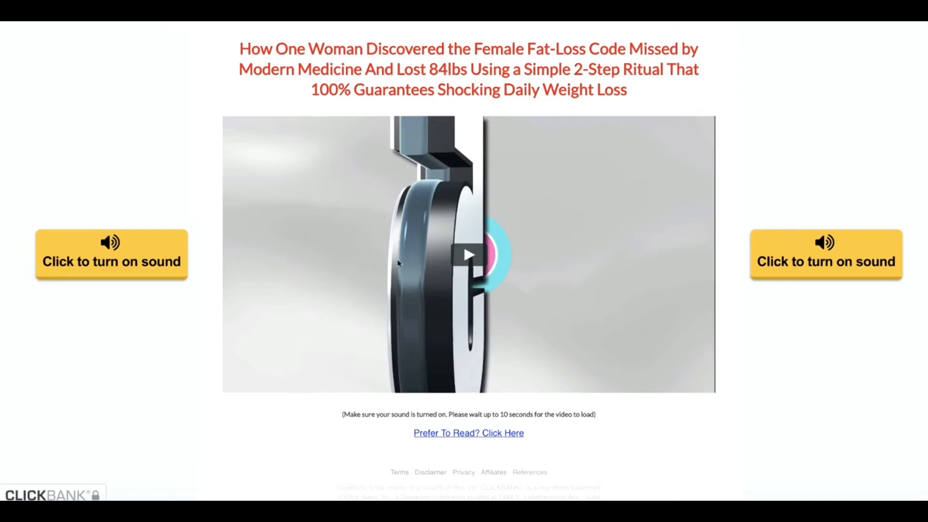
mouse_move(422, 21)
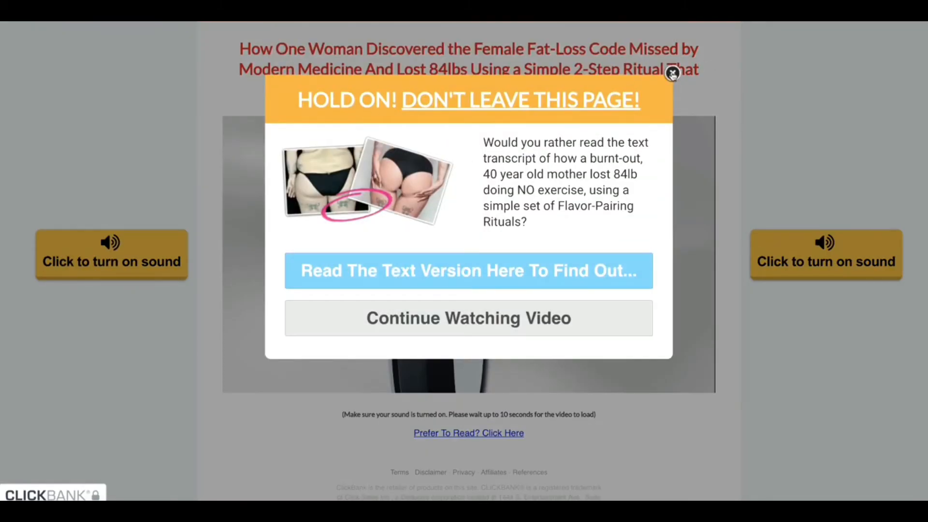
left_click(672, 73)
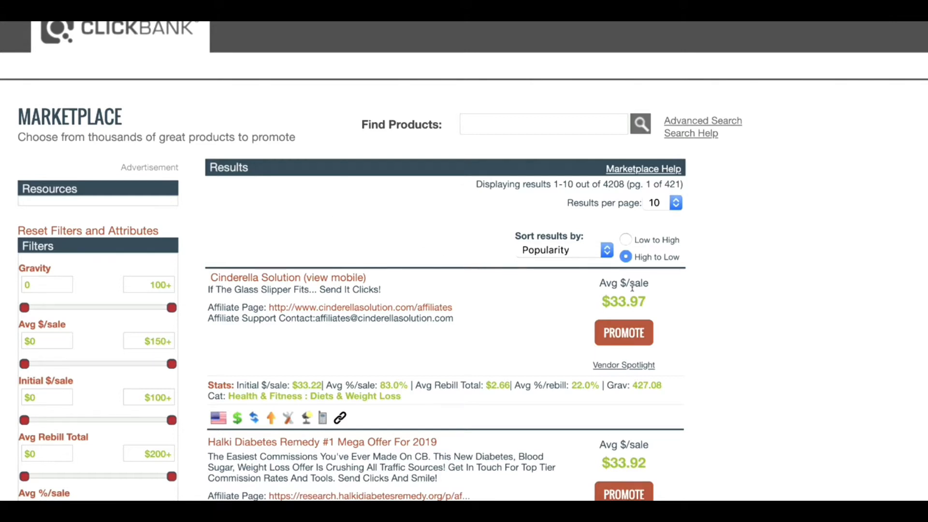
Check the average earnings per sale and the average commission percentage in the Cinderella Solution listing.
left_click_drag(598, 279, 644, 296)
left_click(604, 292)
left_click(641, 301)
left_click_drag(605, 294, 622, 302)
left_click(647, 304)
left_click(622, 302)
left_click_drag(327, 386, 404, 388)
left_click(406, 390)
left_click_drag(608, 303, 643, 306)
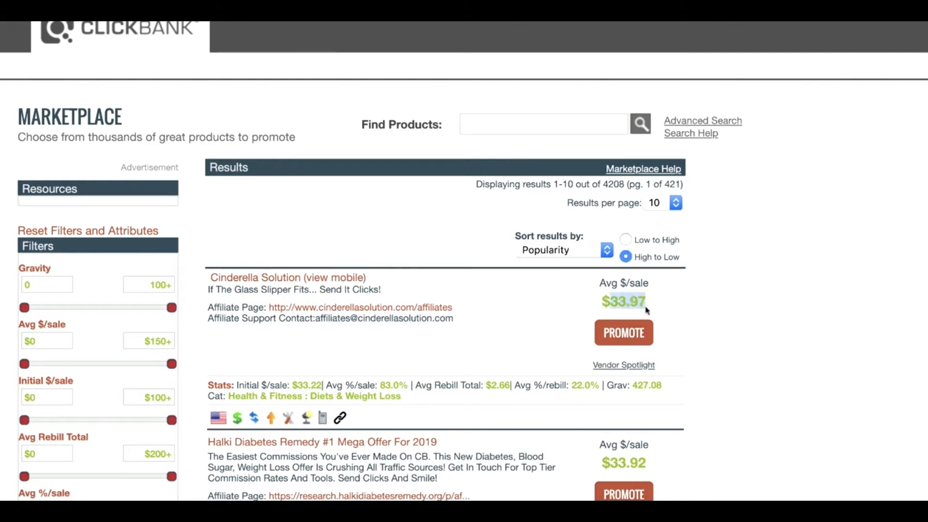
left_click(650, 310)
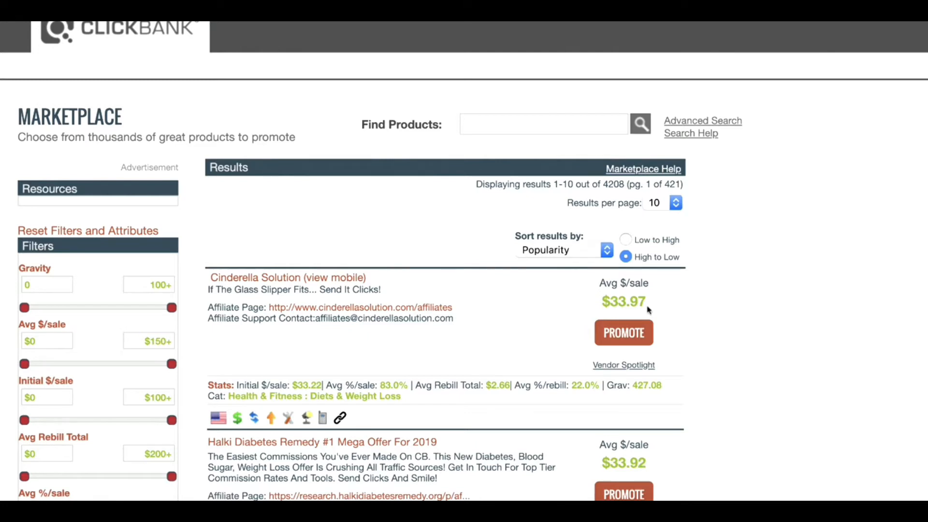
Examine the gravity score in the stats of the Cinderella Solution listing.
mouse_move(607, 386)
left_mouse_down()
mouse_move(663, 387)
mouse_move(609, 390)
left_mouse_up()
left_click(609, 390)
left_click_drag(607, 387, 661, 386)
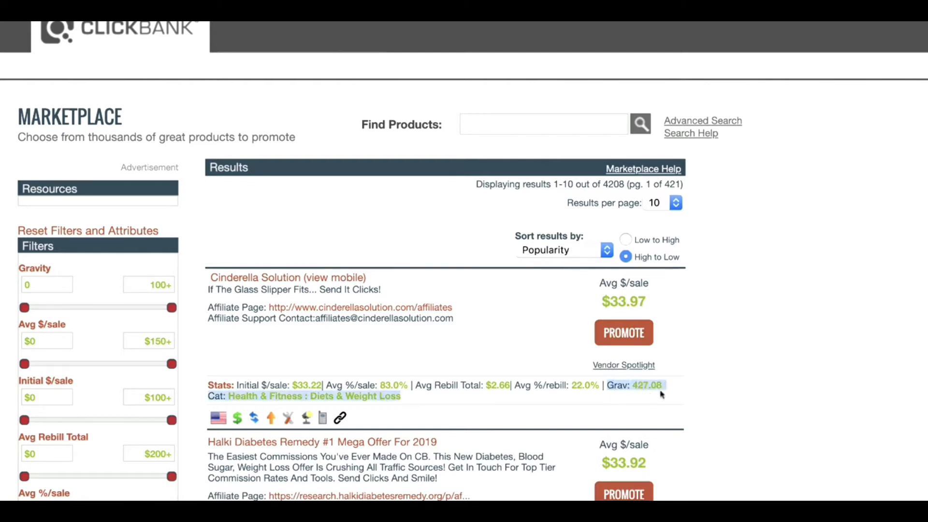
left_click(660, 386)
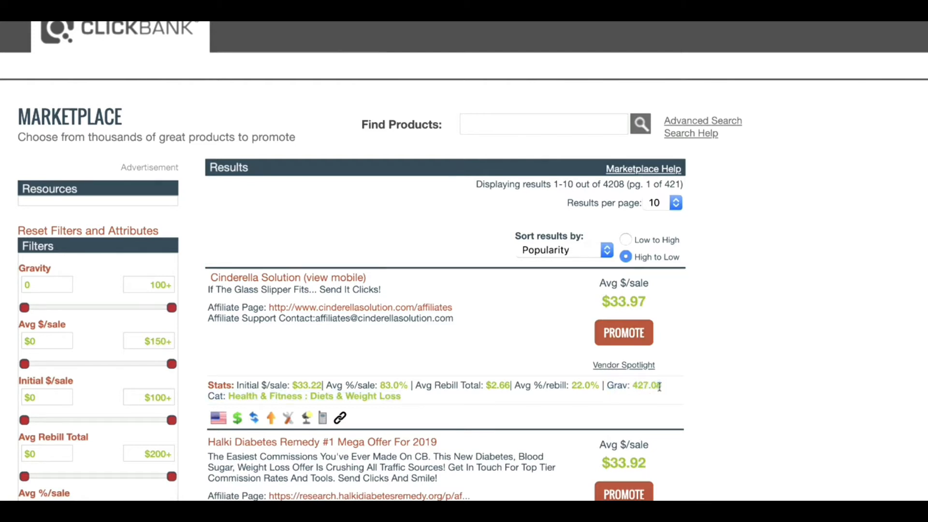
mouse_move(660, 387)
left_mouse_down()
mouse_move(609, 388)
mouse_move(660, 386)
left_mouse_up()
left_click(609, 388)
left_click(661, 386)
left_click_drag(661, 385, 607, 392)
left_click(608, 391)
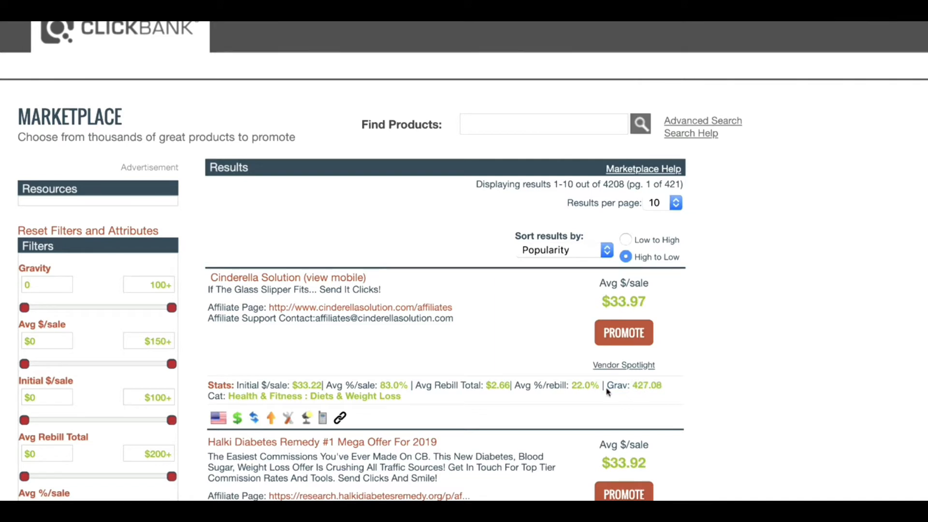
Look through the other listings in the marketplace results and compare them with Cinderella Solution's gravity score.
scroll(608, 393, "down", 3)
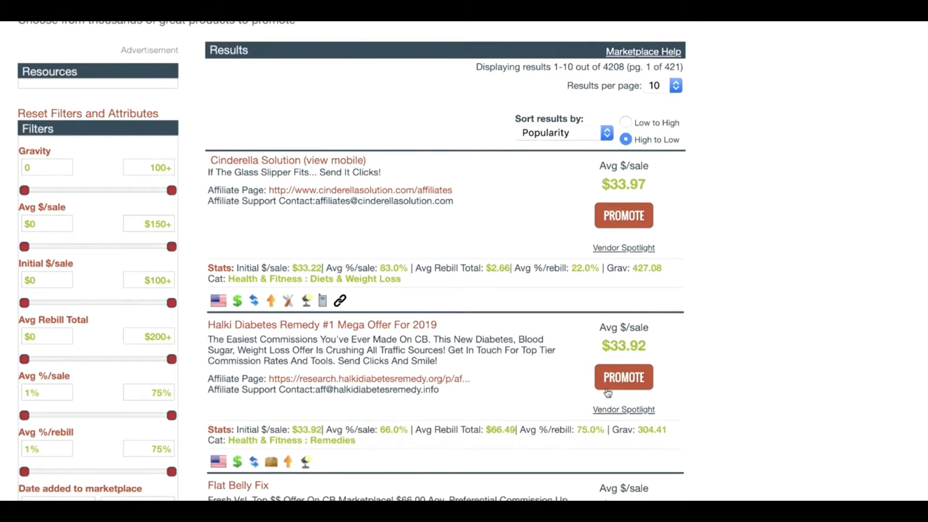
scroll(608, 392, "down", 4)
scroll(735, 256, "up", 3)
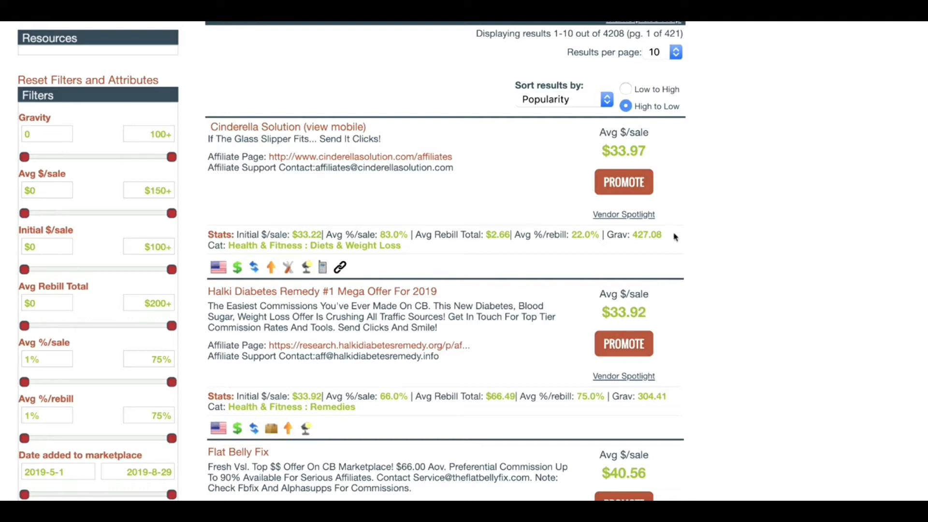
left_click_drag(631, 235, 658, 239)
left_click(657, 239)
Reopen the Cinderella Solution sales page from its marketplace listing and pause the video.
left_click(229, 128)
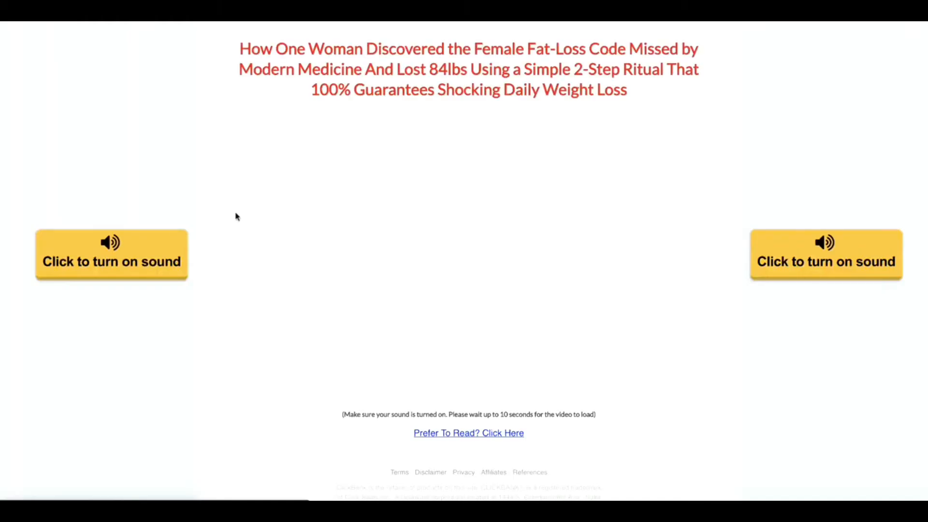
left_click(541, 246)
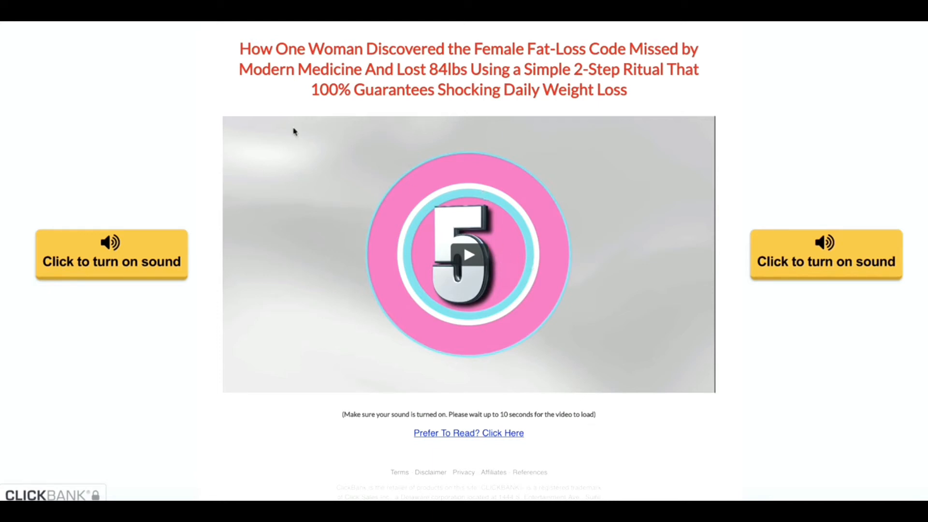
mouse_move(253, 20)
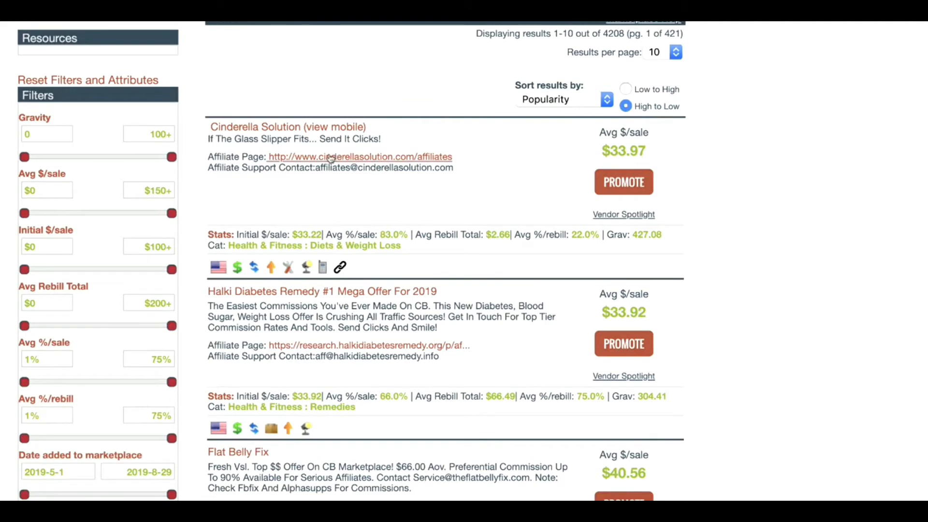
Open the Cinderella Solution affiliate page from its listing, read the affiliate offer and terms, and dismiss the sales page's exit pop-up.
left_click(330, 158)
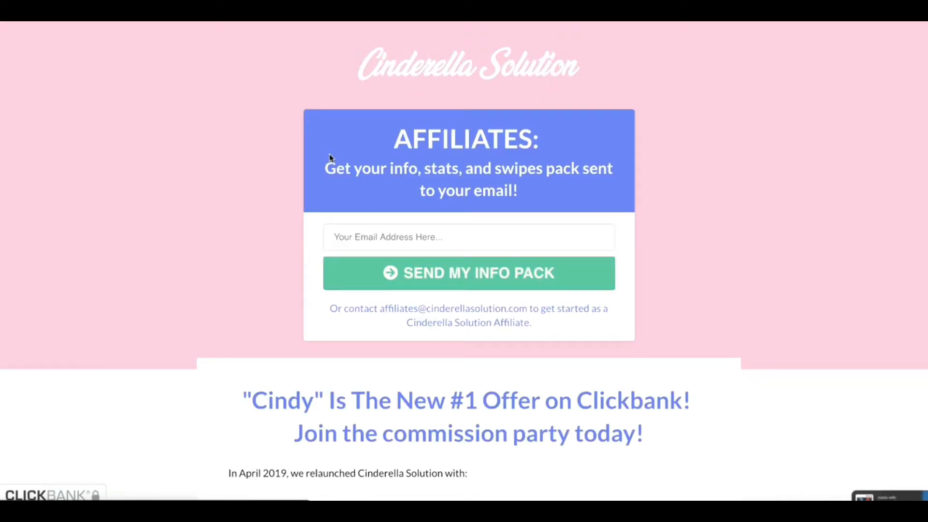
scroll(399, 250, "down", 9)
scroll(398, 253, "down", 15)
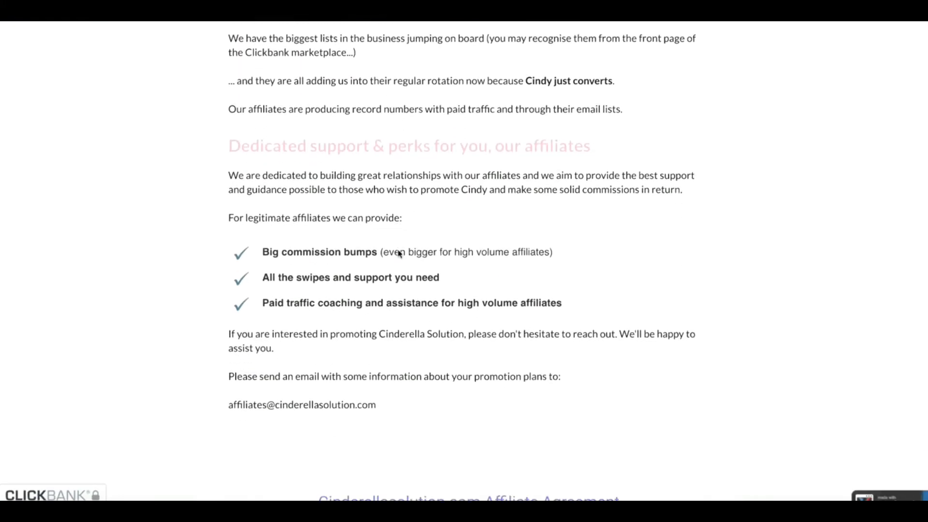
scroll(398, 215, "down", 5)
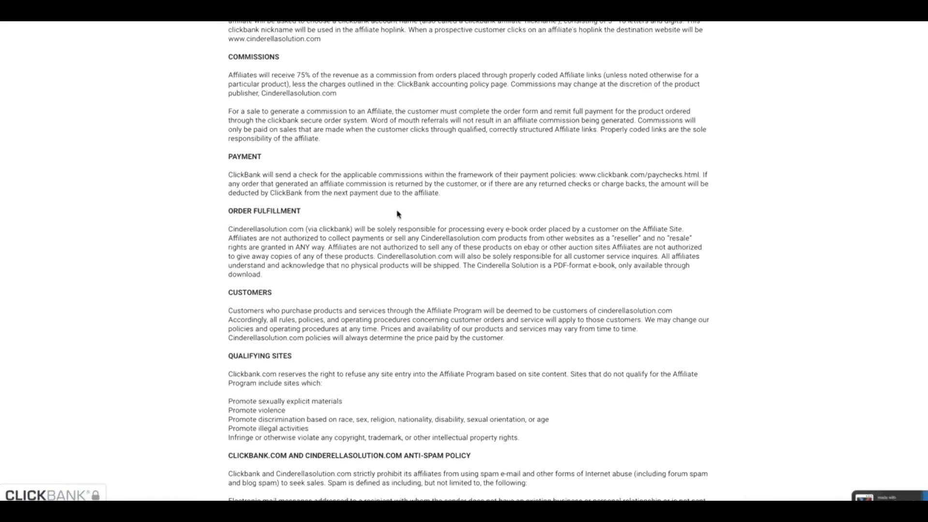
scroll(377, 161, "up", 20)
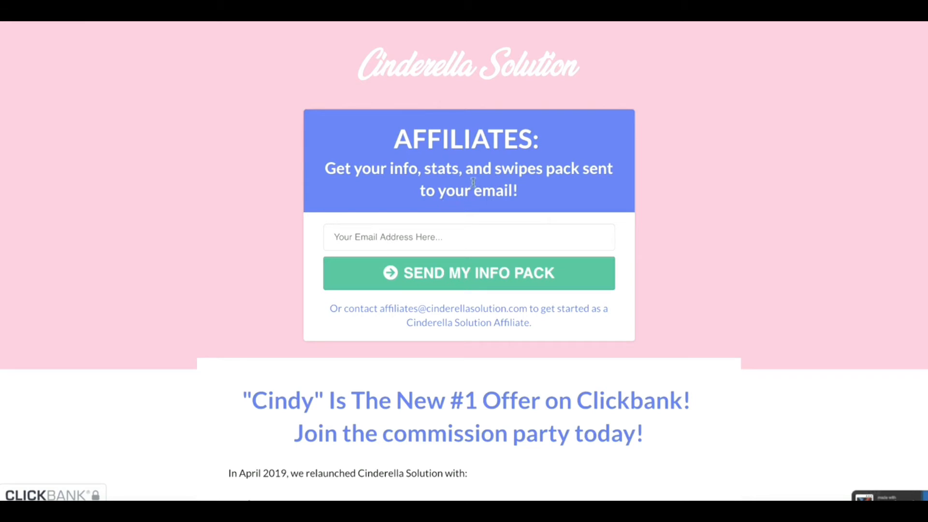
left_click_drag(467, 167, 541, 179)
left_click(541, 179)
left_click_drag(387, 168, 419, 171)
left_click(422, 171)
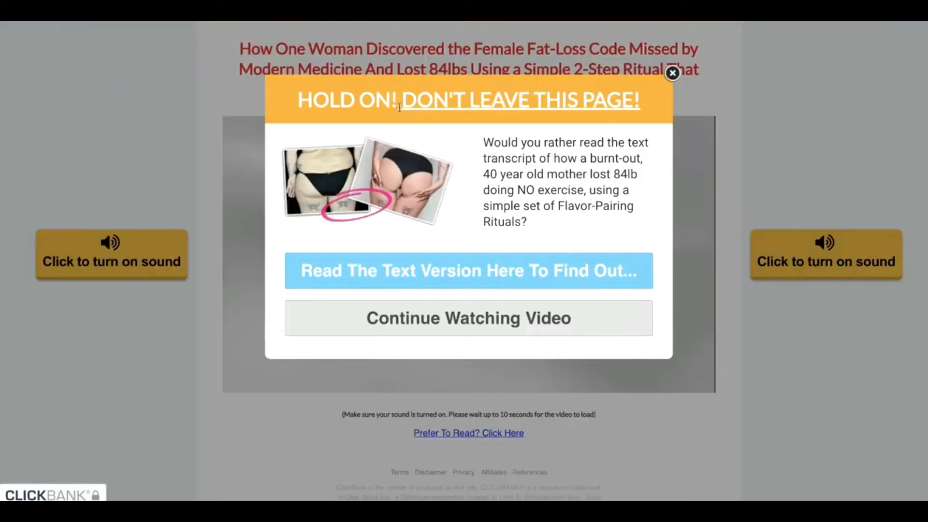
left_click(672, 72)
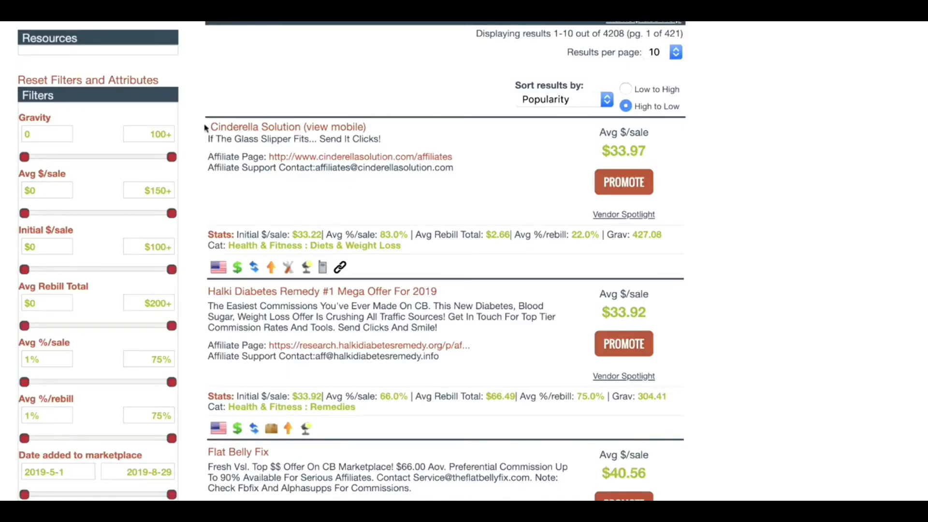
Copy the product name from the Cinderella Solution listing and search YouTube for "Cinderella Solution review".
left_click_drag(240, 125, 299, 127)
key("ctrl+c")
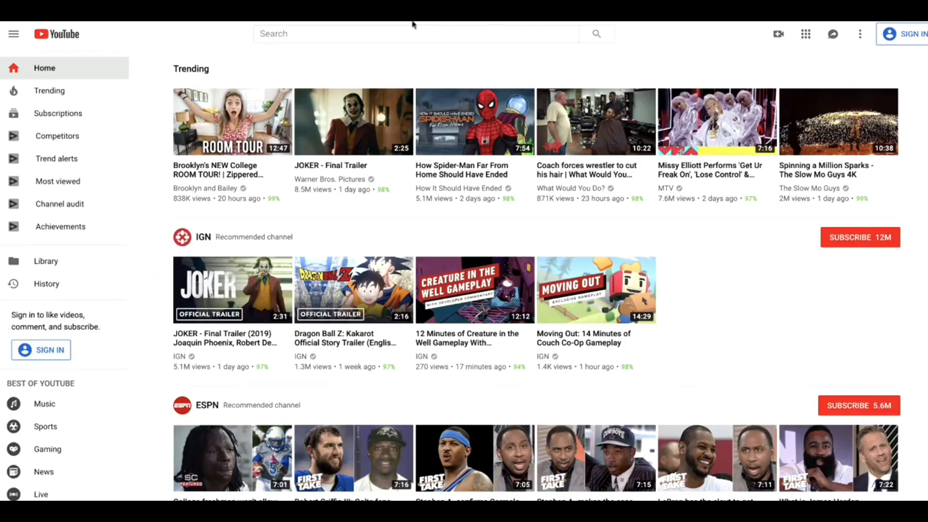
left_click(386, 33)
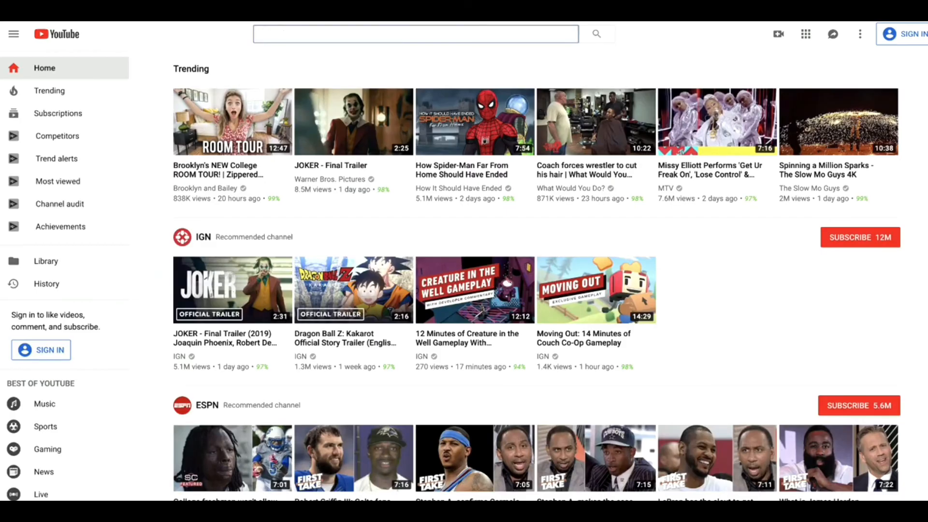
key("ctrl+v")
type("review")
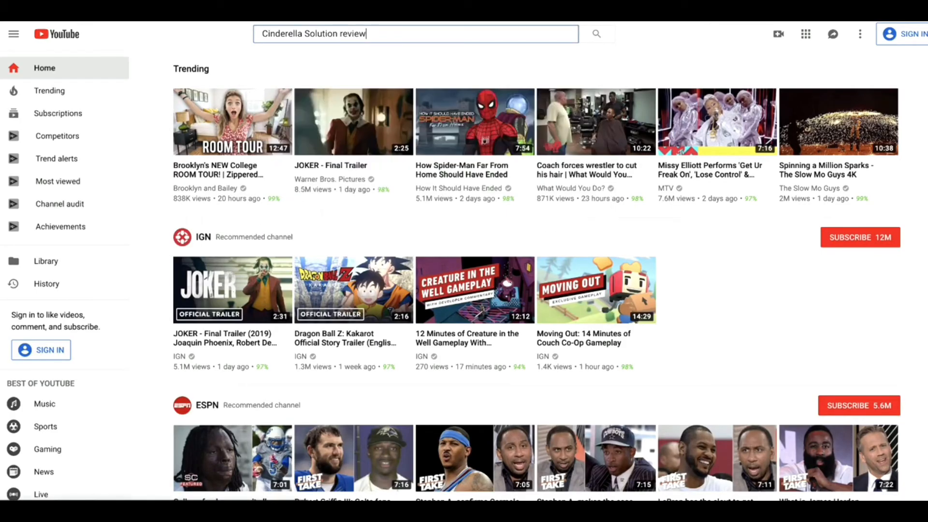
key("Return")
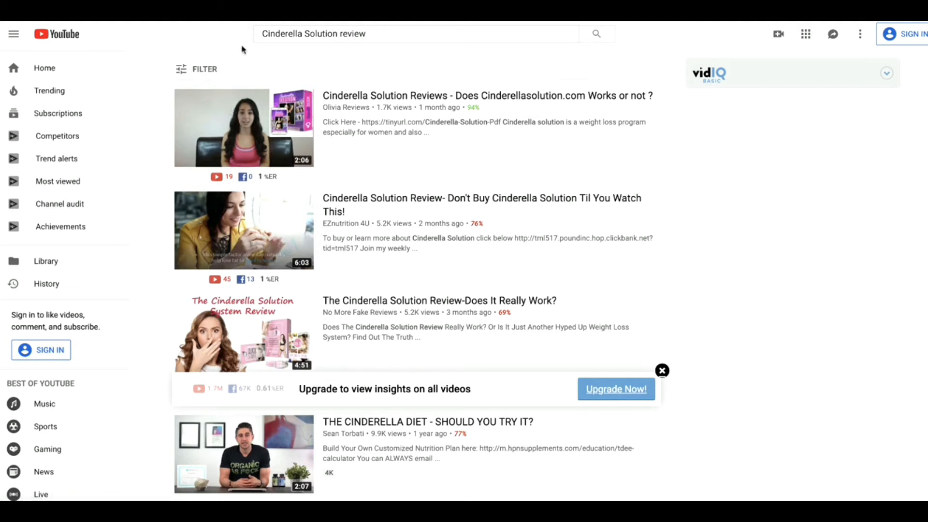
Dismiss the vidIQ upgrade banner and open the video "Cinderella Solution Reviews - Does Cinderellasolution.com Works or not ?".
left_click(662, 371)
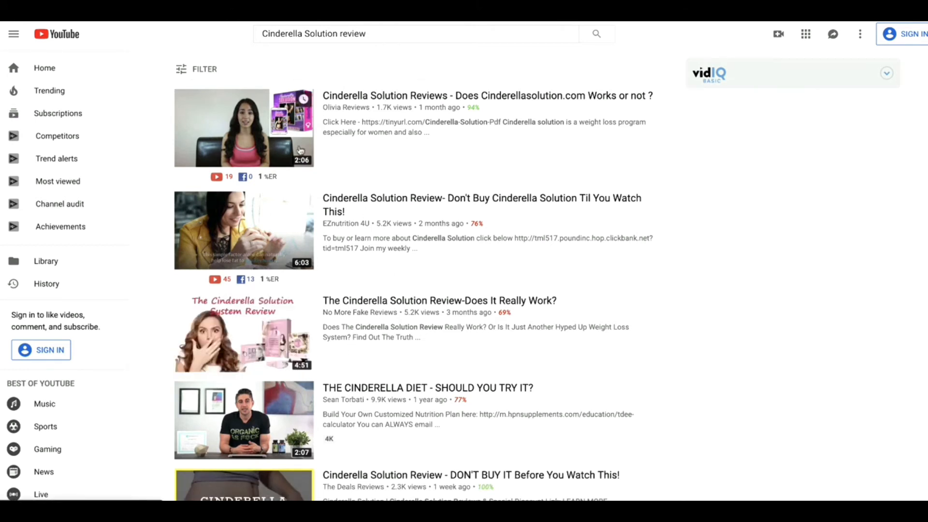
left_click(251, 126)
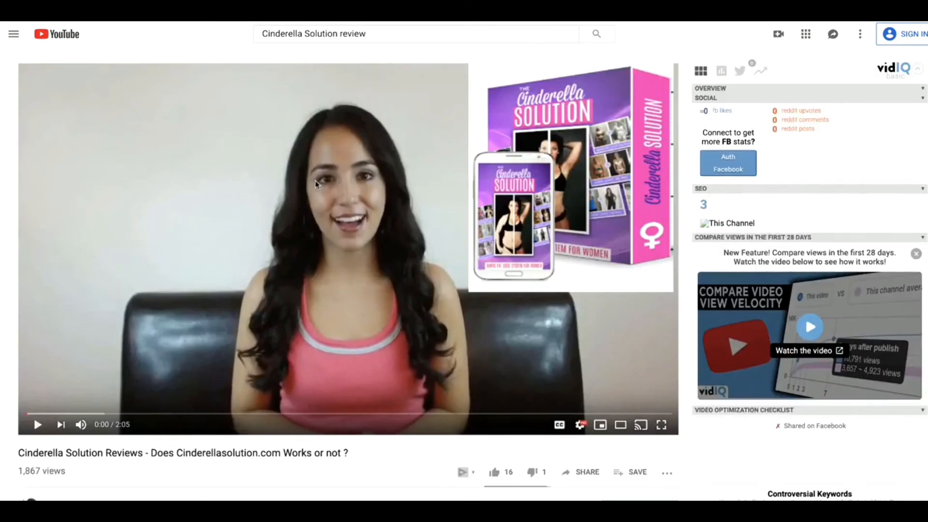
Expand the description of the Cinderella Solution review video and examine its text and affiliate link.
scroll(315, 181, "down", 2)
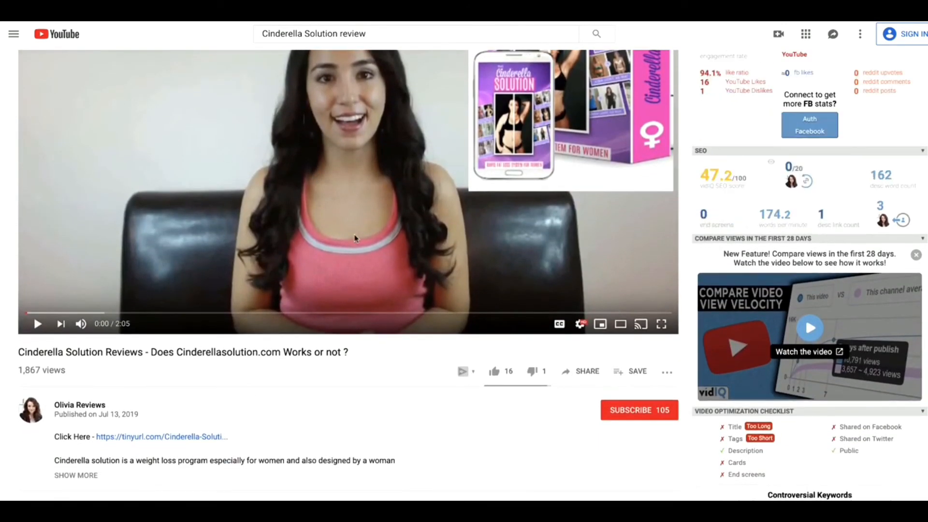
scroll(355, 238, "down", 2)
scroll(355, 238, "down", 1)
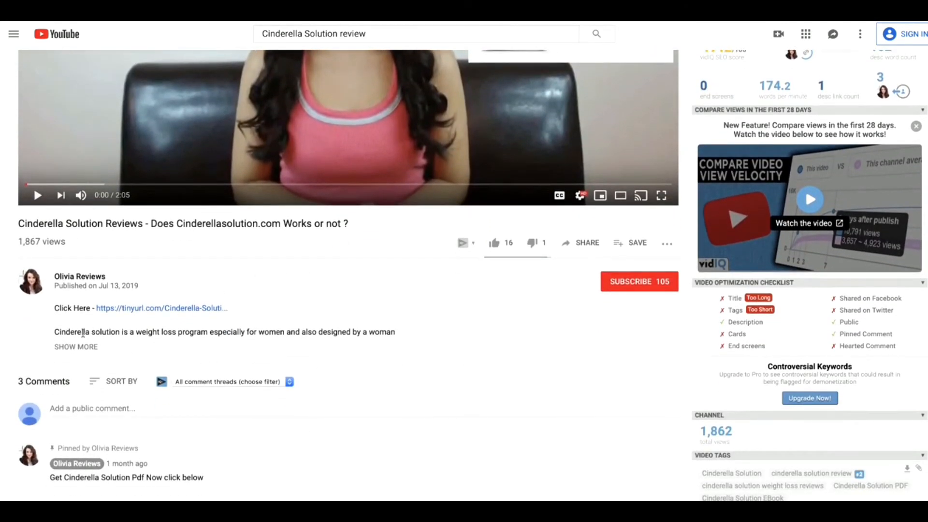
left_click(76, 347)
scroll(182, 332, "down", 2)
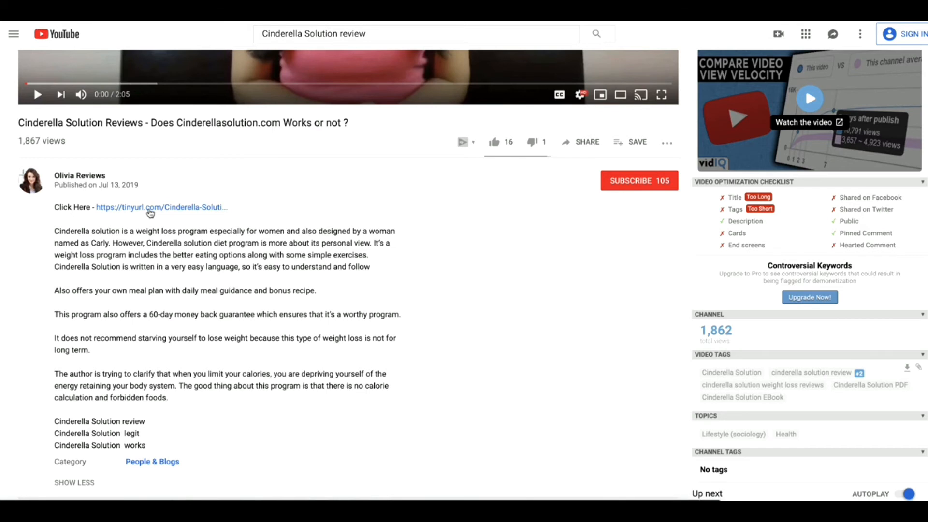
Follow the tinyurl link in the review's description, pause the sales page video, and return to the YouTube review.
left_click(150, 213)
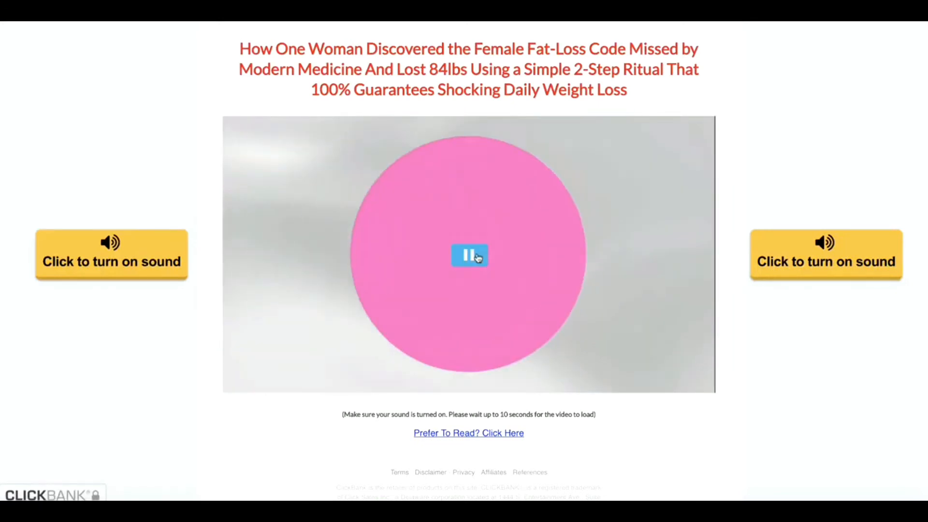
left_click(477, 257)
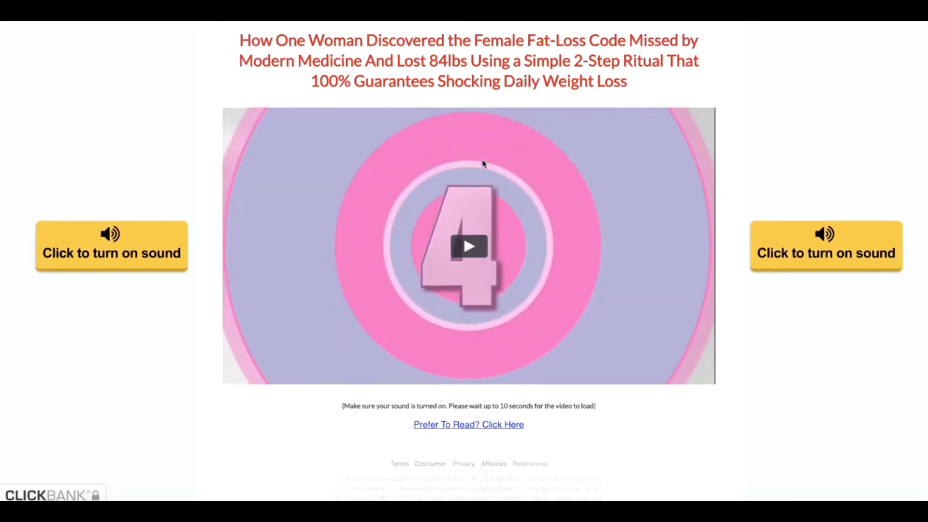
scroll(483, 163, "down", 1)
scroll(483, 163, "up", 1)
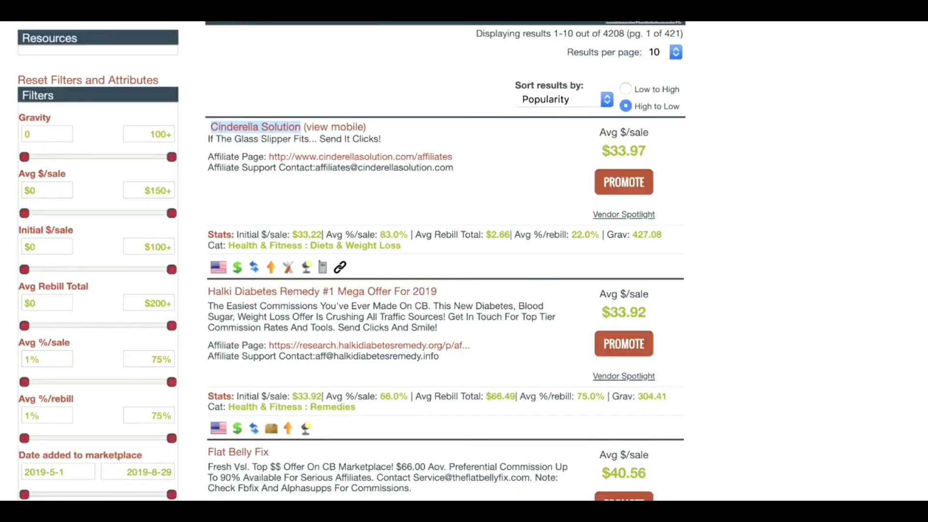
left_click(599, 153)
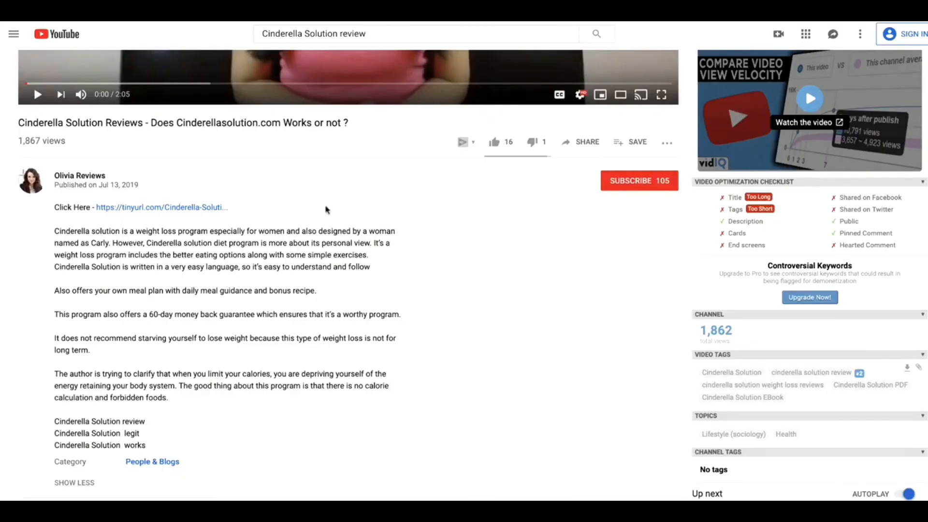
scroll(312, 219, "up", 7)
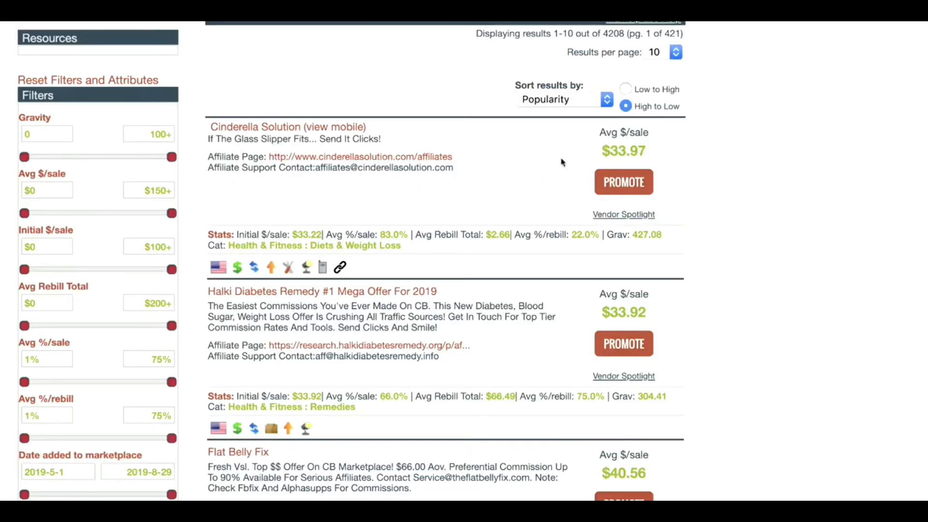
Generate a HopLink for Cinderella Solution with the account nickname xxxxx and the default landing page.
left_click(616, 182)
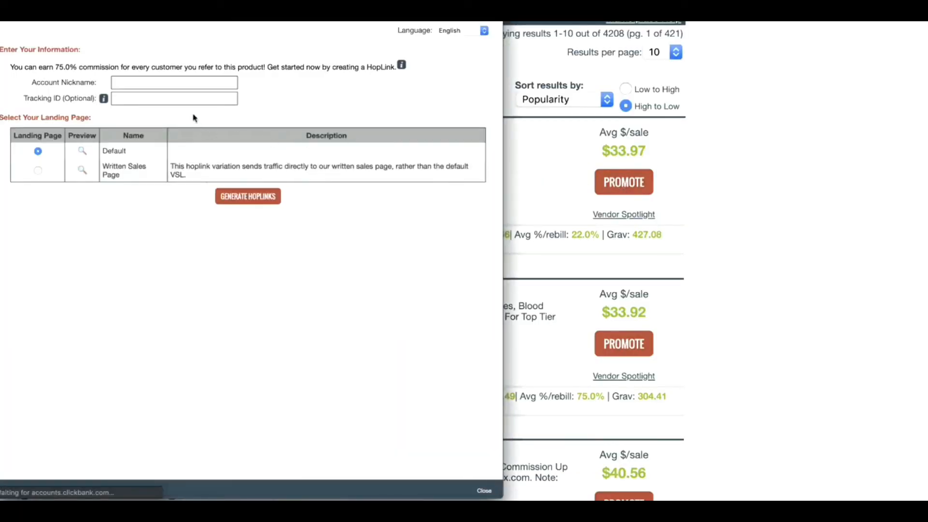
left_click(184, 82)
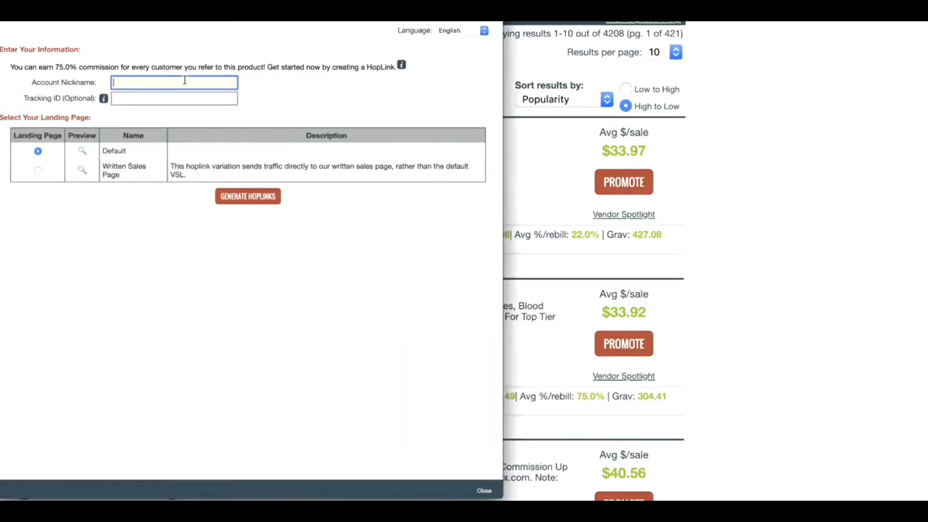
type("xxxxx")
left_click(235, 203)
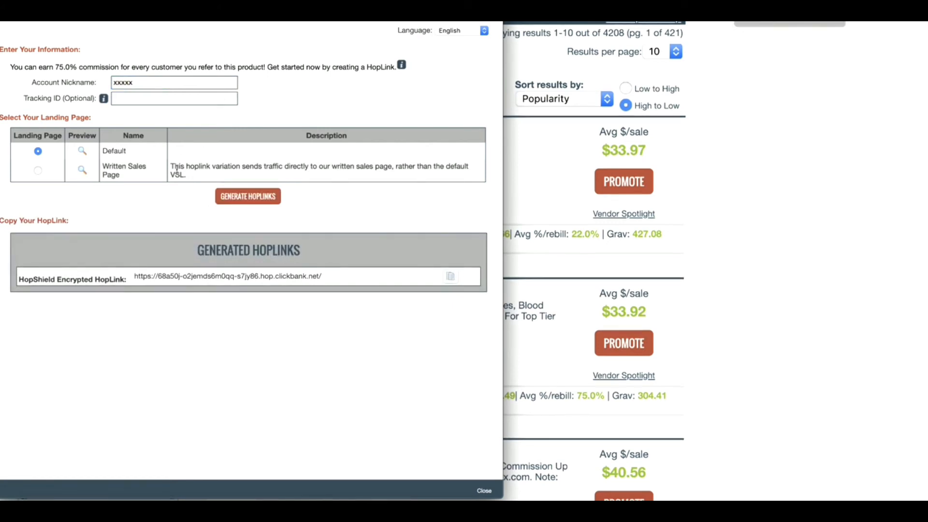
Shorten the generated Cinderella Solution HopLink with TinyURL and select the resulting short link.
left_click_drag(322, 276, 134, 274)
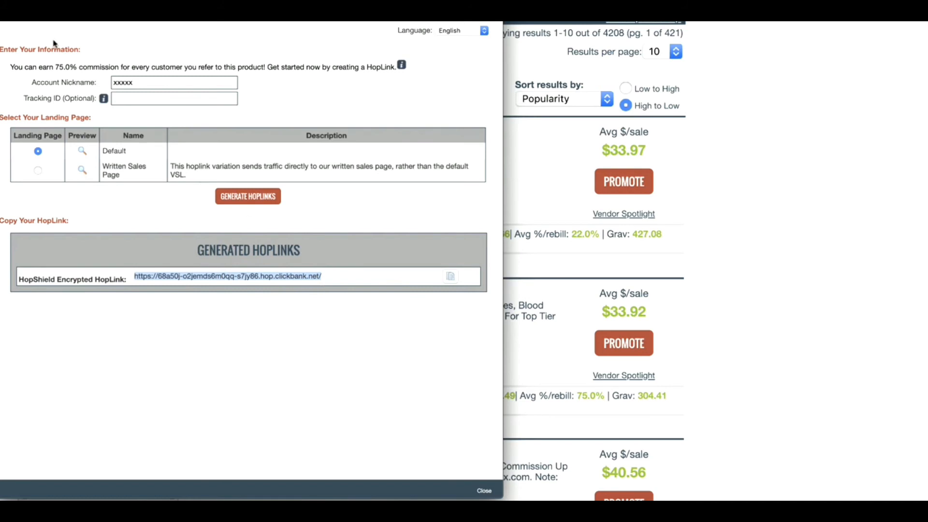
key("Escape")
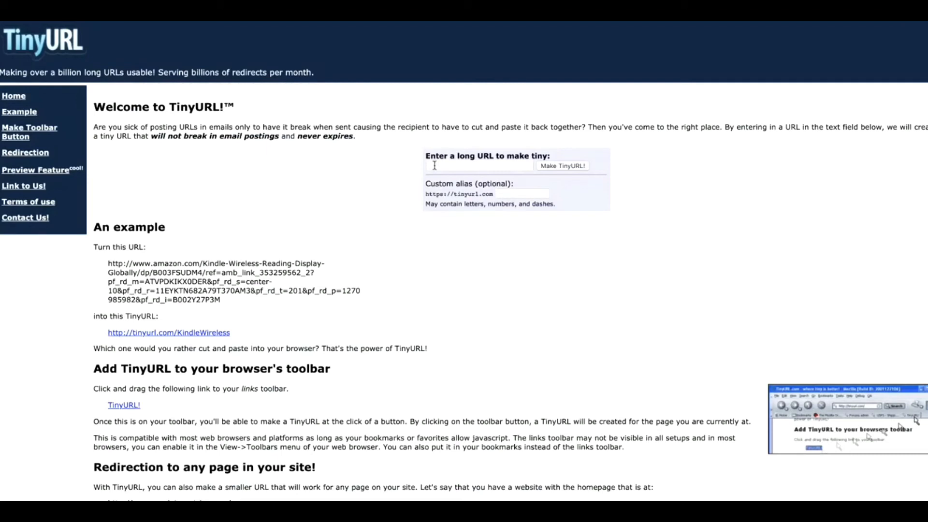
left_click(435, 166)
key("ctrl+v")
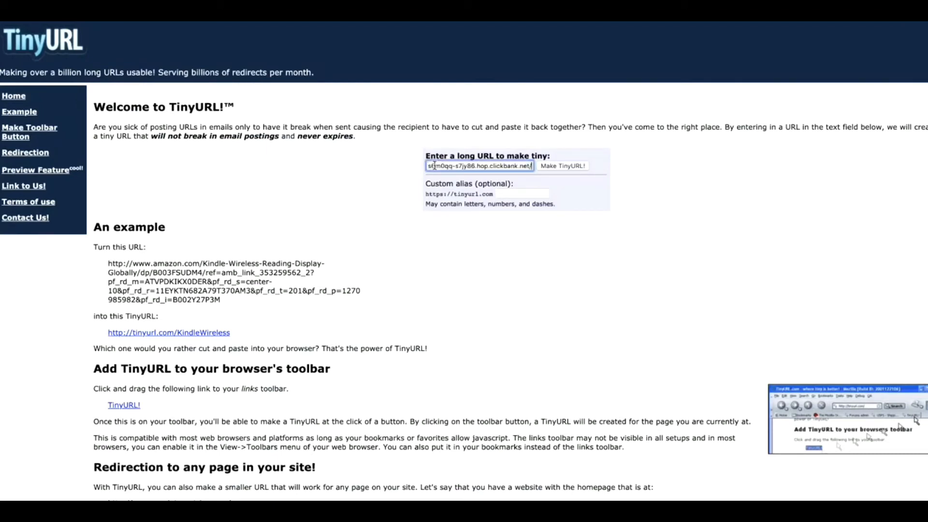
left_click(559, 167)
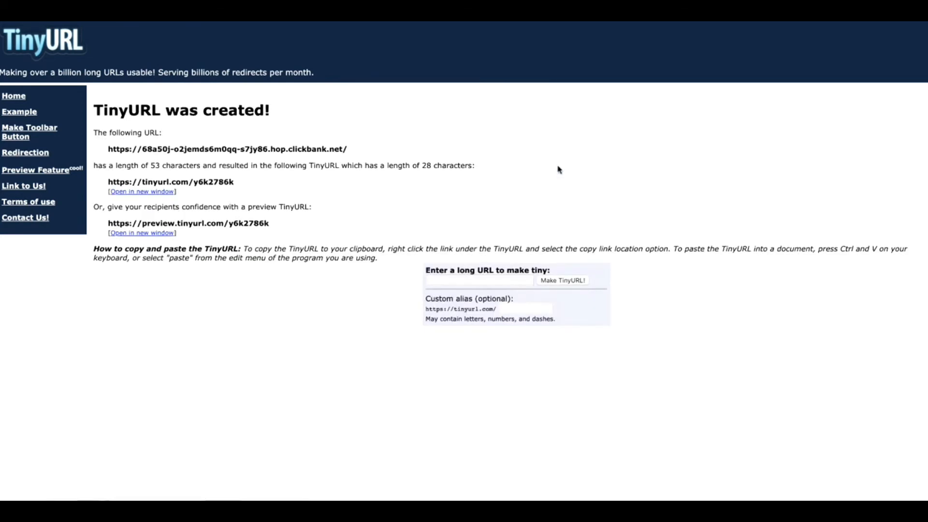
left_click_drag(105, 182, 238, 190)
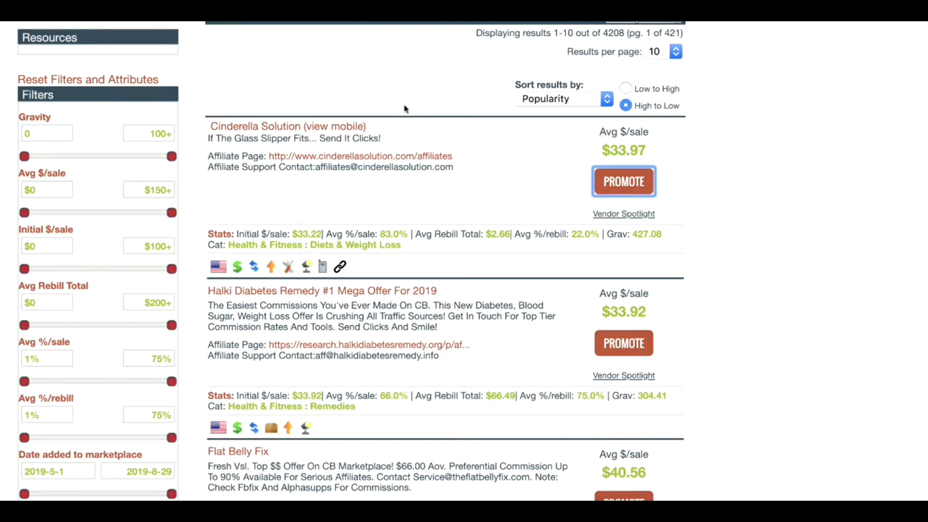
Search the ClickBank marketplace for "overnight millionaire".
left_click(484, 92)
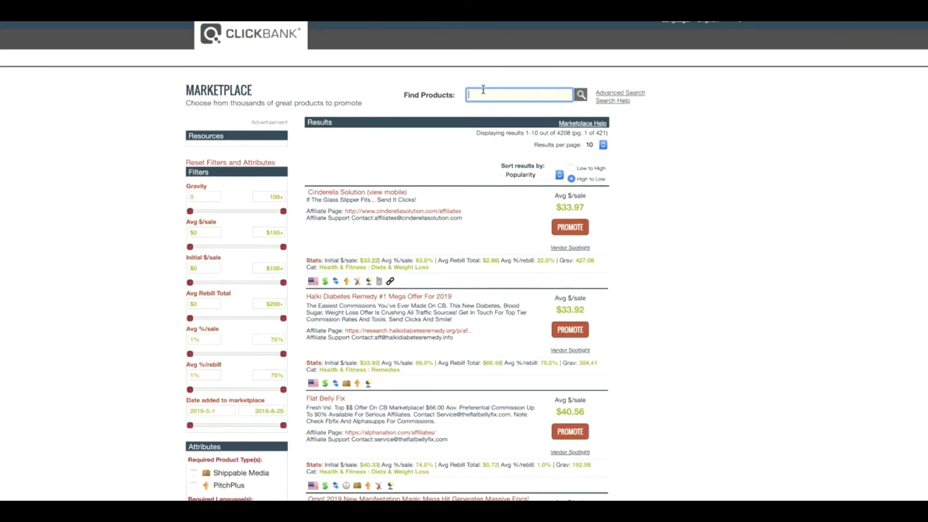
type("overnight millionaire")
key("Return")
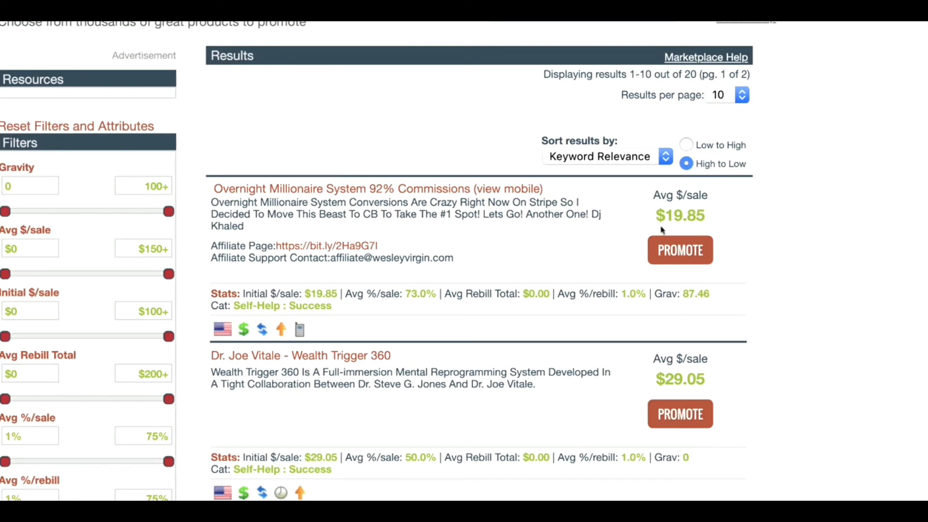
Examine the average earnings per sale and commission percentage in the Overnight Millionaire System listing.
left_click_drag(654, 195, 640, 214)
left_click(641, 214)
left_click_drag(351, 295, 437, 296)
left_click(435, 297)
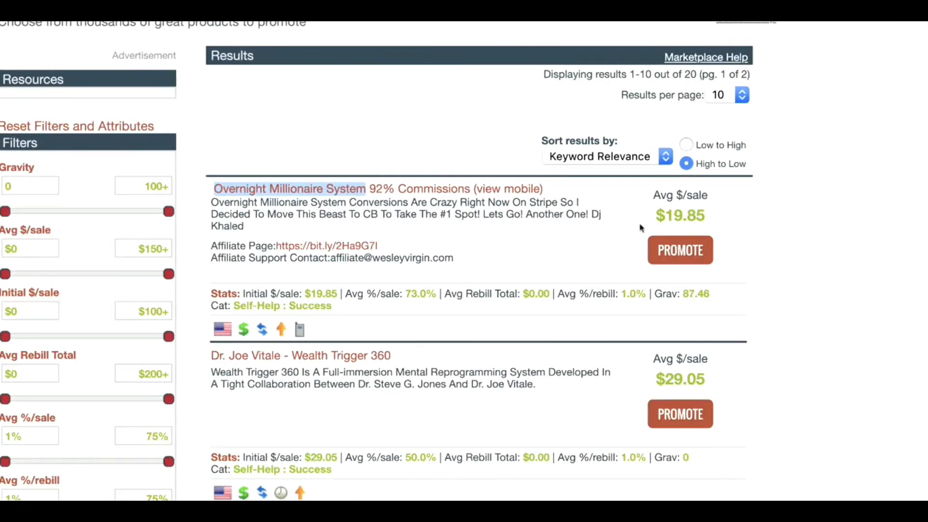
left_click_drag(655, 215, 690, 217)
left_click(690, 217)
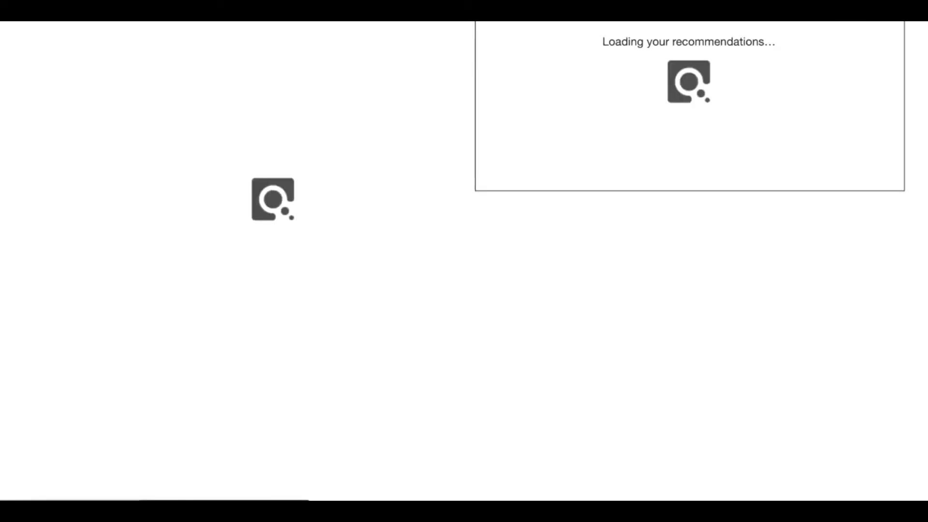
Open the ClickBank account's sales dashboard and examine the gross sales for each week in the weekly sales snapshot.
mouse_move(201, 91)
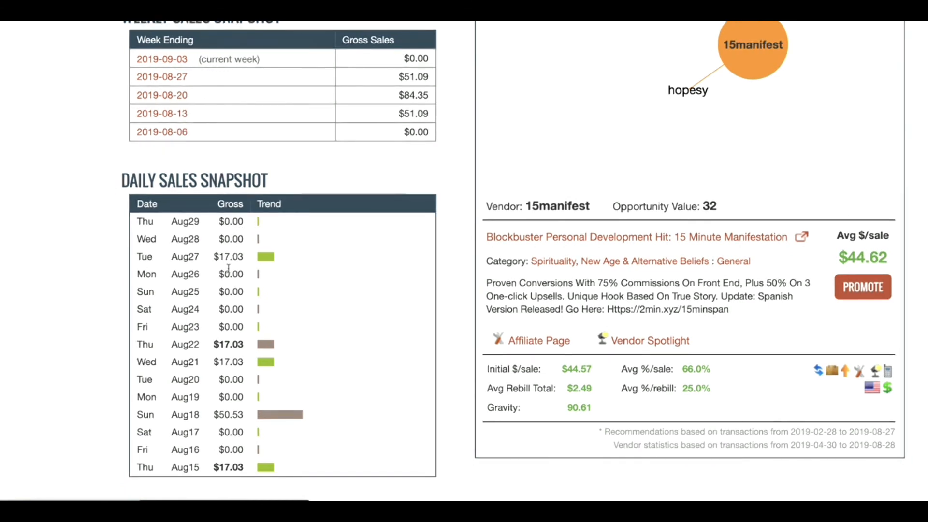
left_click_drag(397, 77, 427, 116)
left_click(432, 76)
left_click(429, 97)
left_click(428, 116)
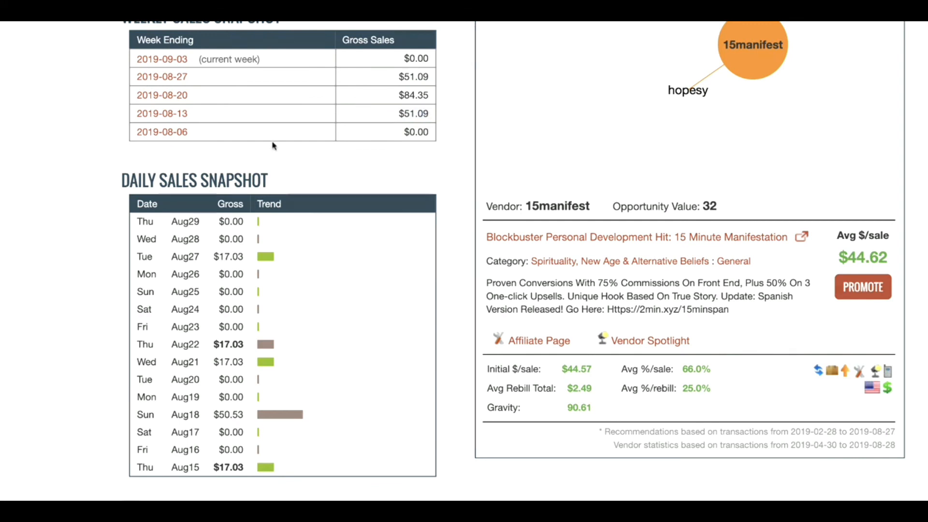